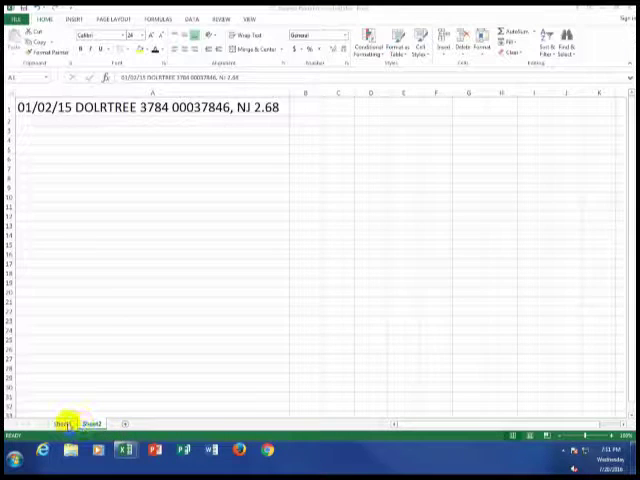
Copy the expense lines in A2:A8 from Sheet1
click(66, 423)
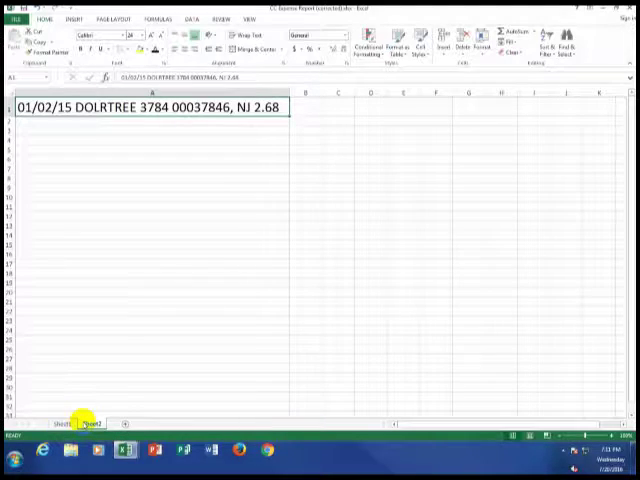
click(63, 423)
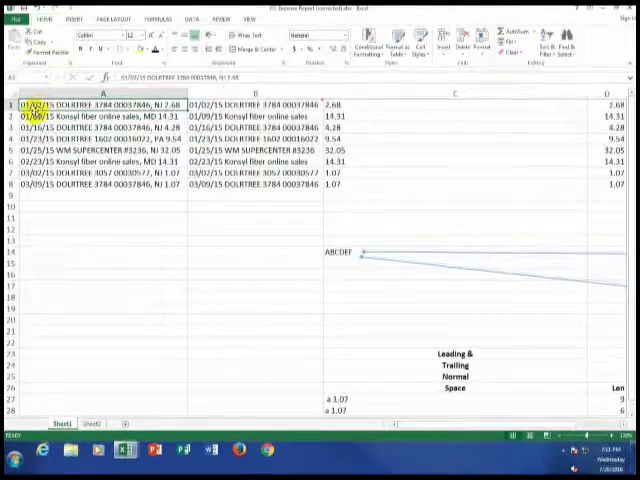
click(38, 117)
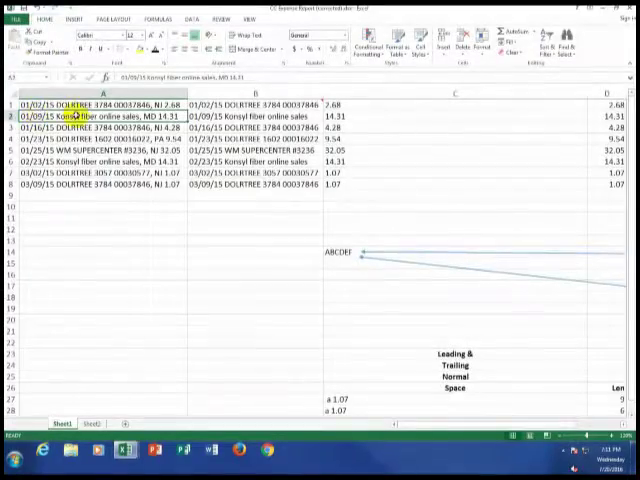
drag(38, 117, 118, 182)
right_click(118, 178)
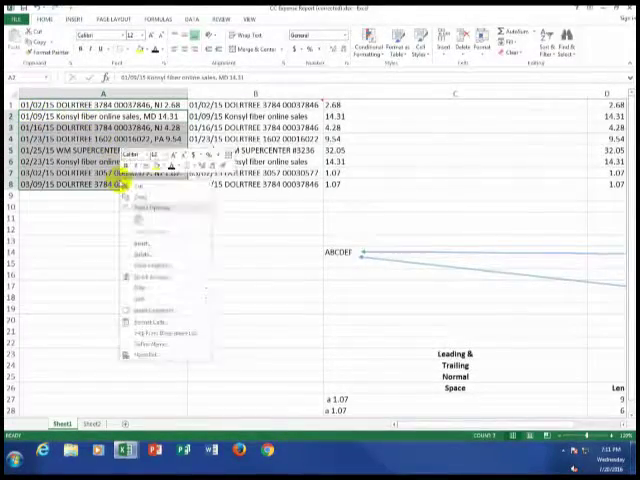
click(140, 196)
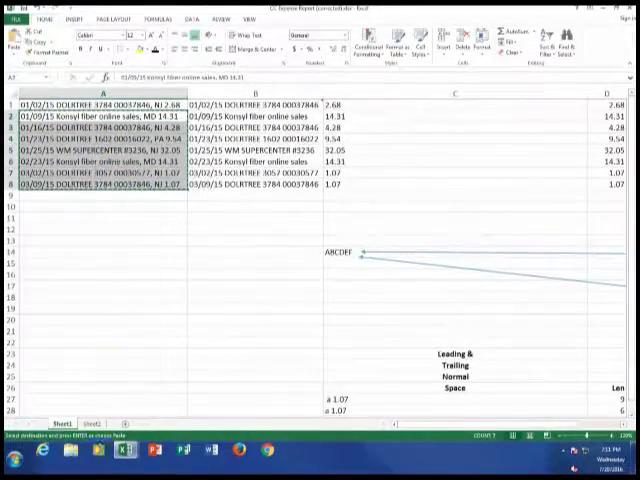
Paste the copied lines into Sheet2 starting at cell A2
click(92, 423)
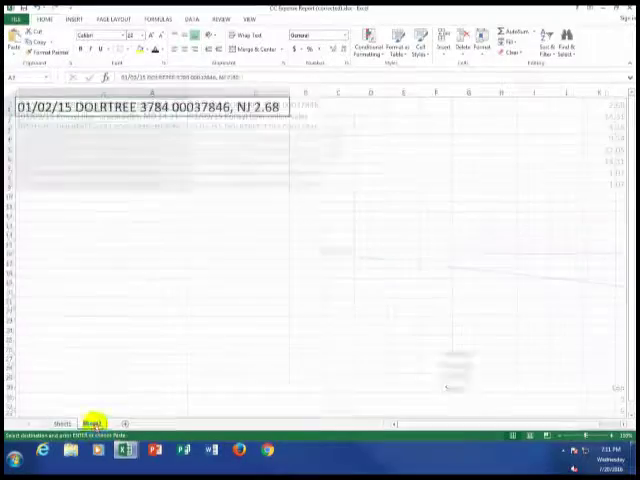
click(33, 122)
right_click(36, 124)
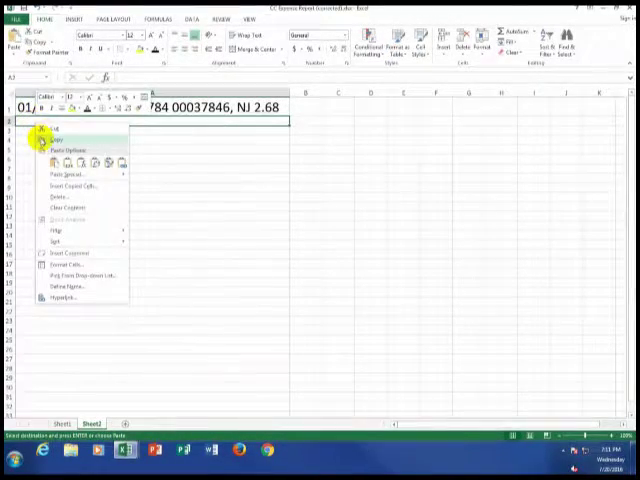
click(52, 160)
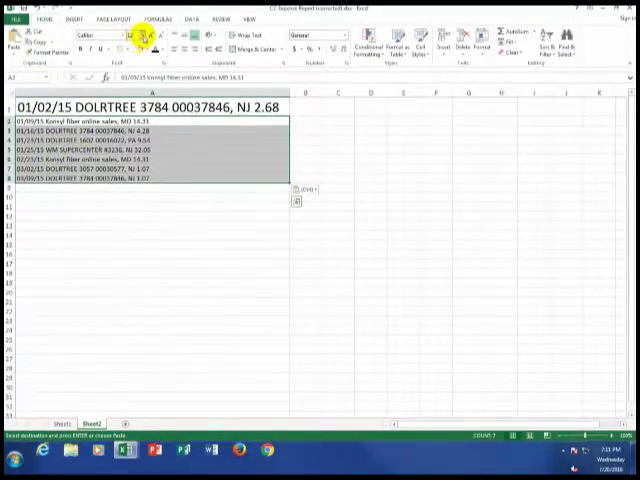
click(143, 36)
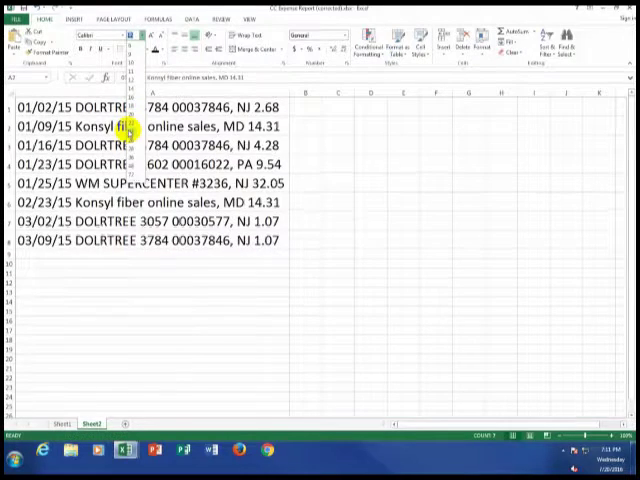
Apply the larger font size to A2:A8, then select all eight lines in A1:A8
click(130, 128)
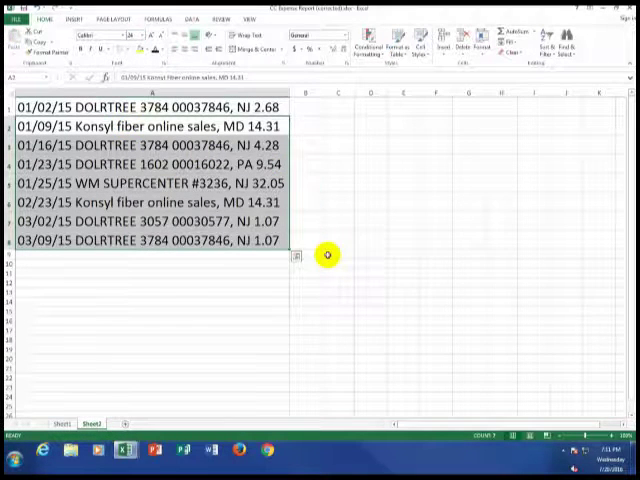
click(158, 106)
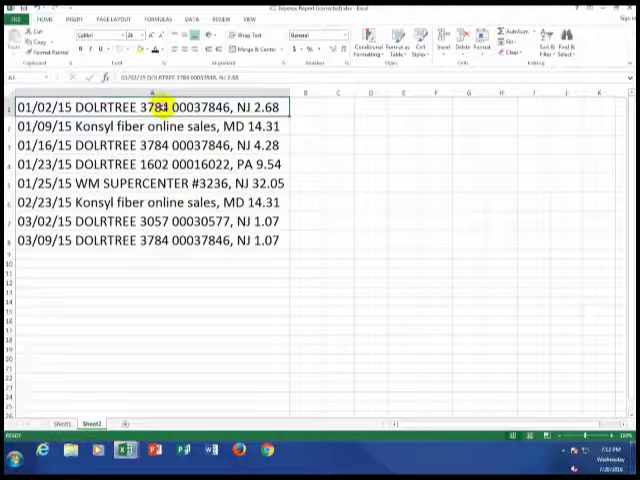
drag(155, 107, 155, 241)
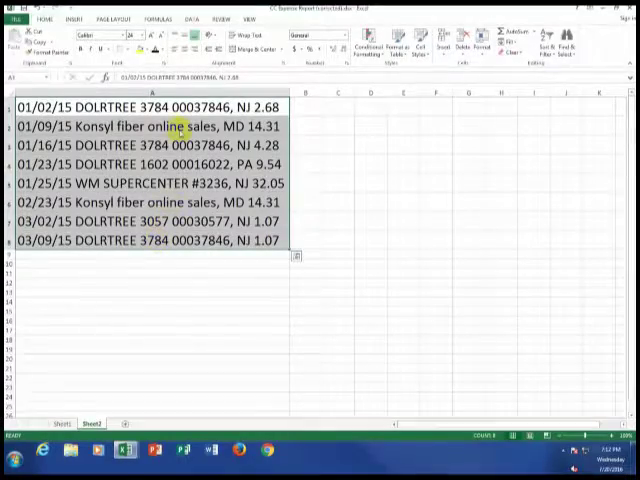
click(192, 19)
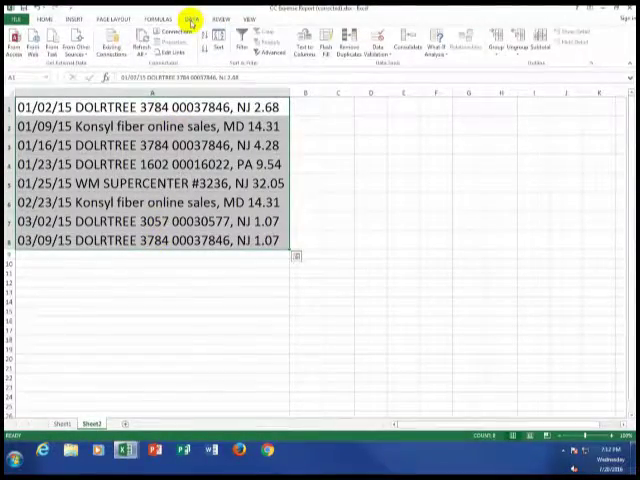
Run Text to Columns as Delimited, splitting on Space and Comma
click(305, 45)
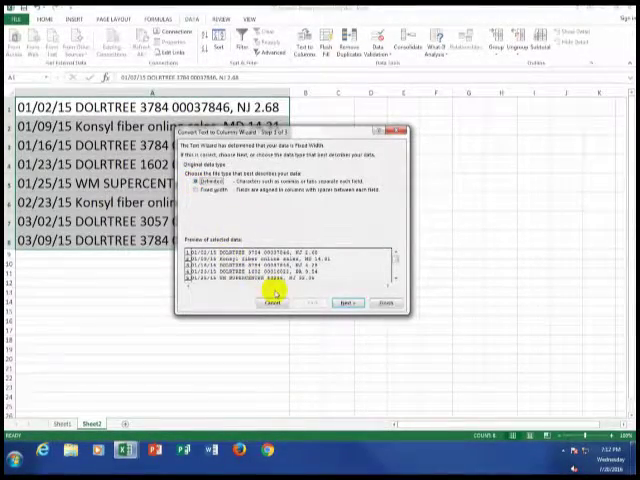
click(352, 304)
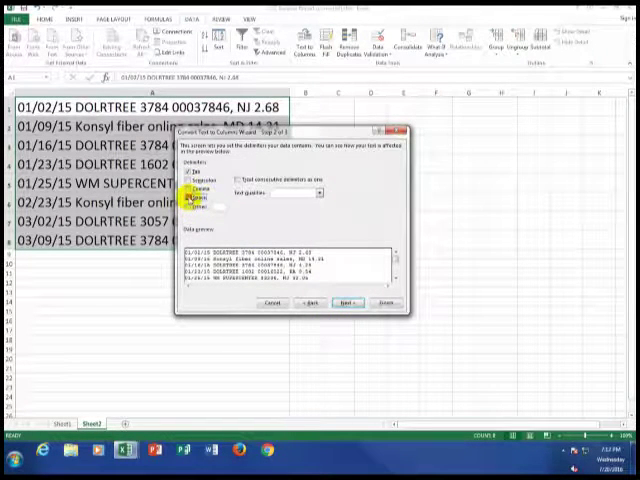
click(190, 197)
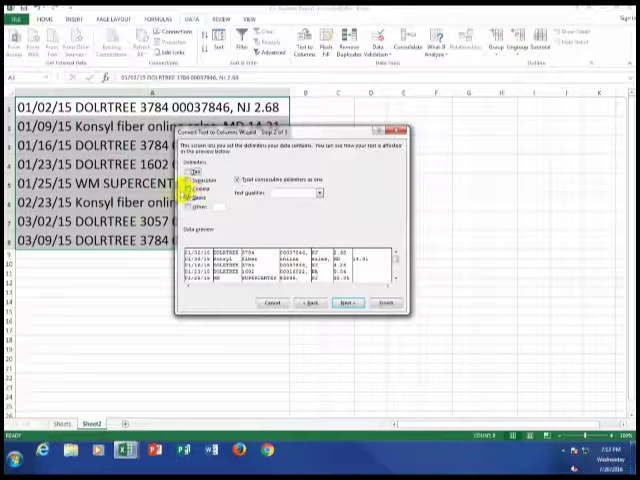
click(188, 190)
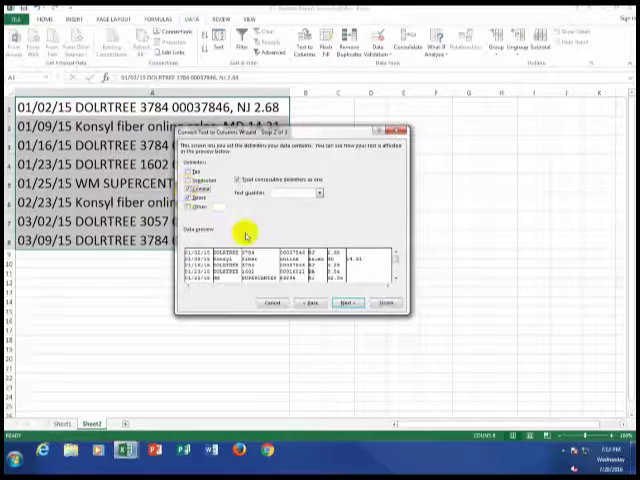
Set the first column's data format to Date in MDY order
click(353, 303)
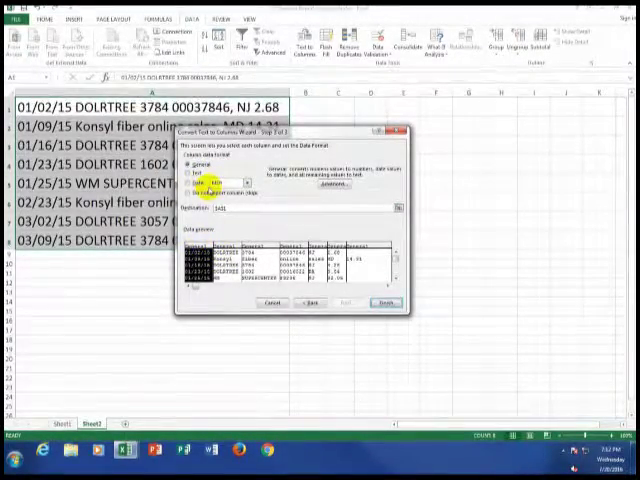
click(188, 186)
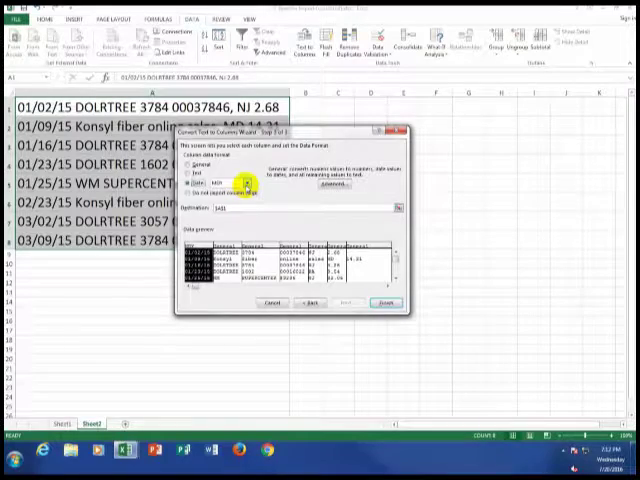
click(247, 184)
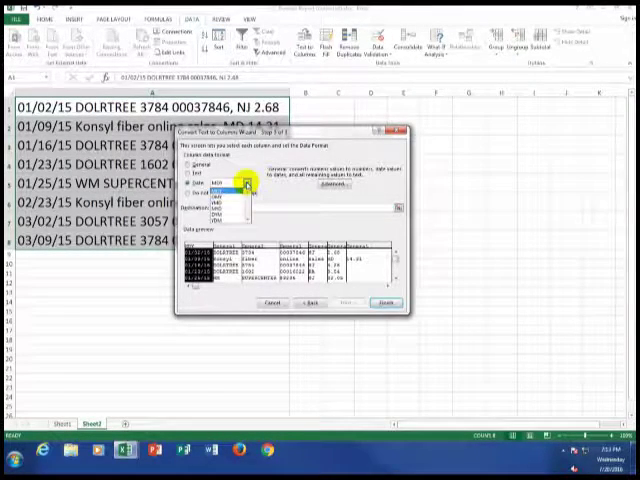
click(247, 186)
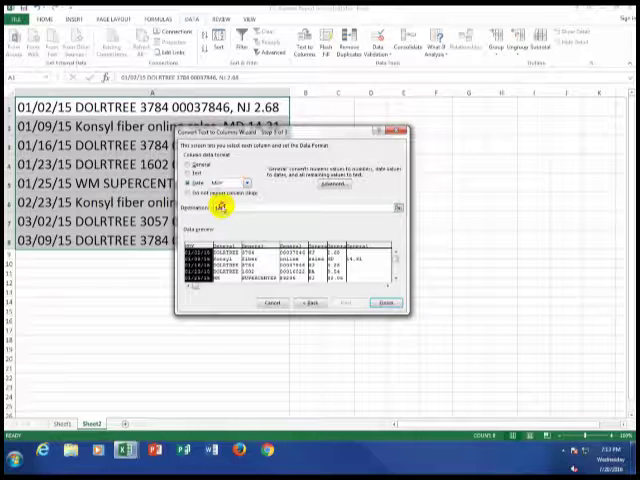
click(219, 207)
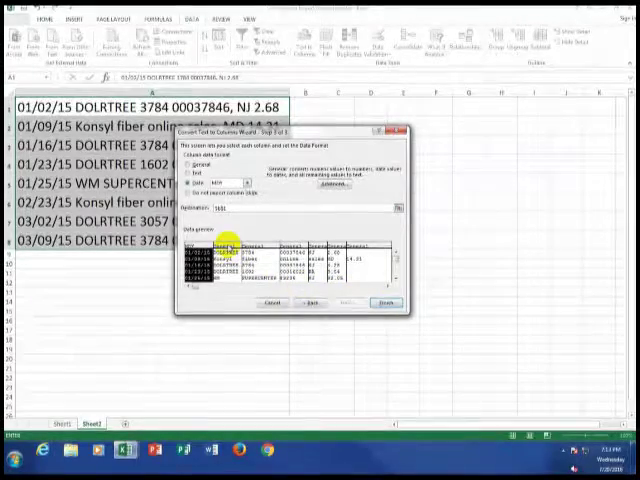
Check the preview columns and widen the preview to show the full expense lines
click(228, 262)
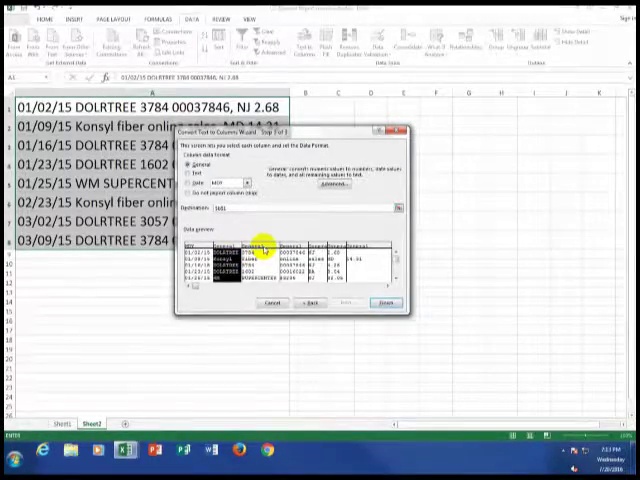
click(258, 262)
click(290, 255)
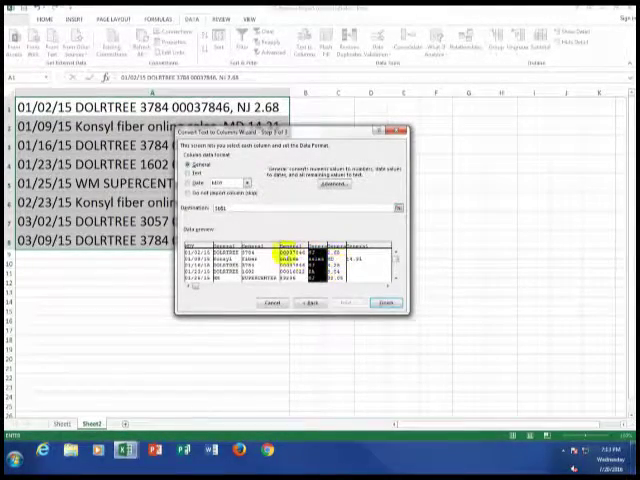
click(330, 258)
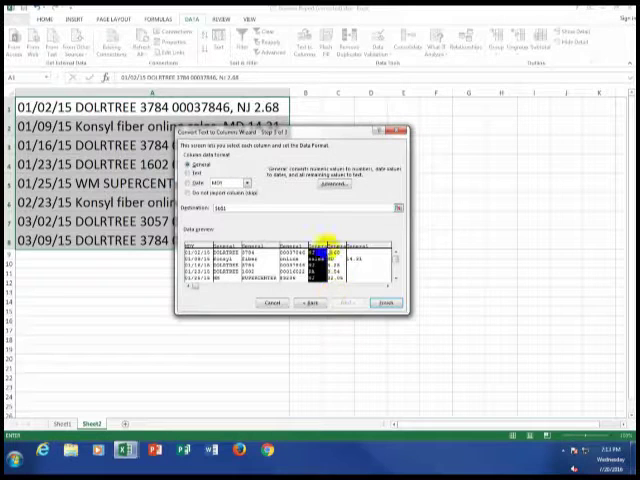
mouse_move(310, 132)
mouse_down()
mouse_move(438, 134)
mouse_move(455, 142)
mouse_up()
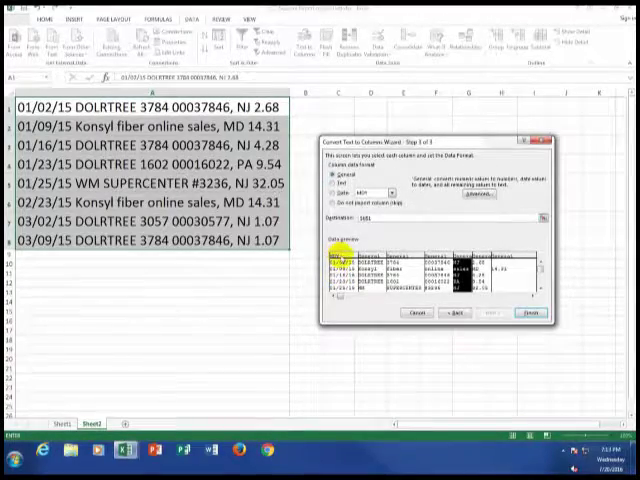
Skip the merchant, store number, reference number and state columns, then finish the split
click(372, 262)
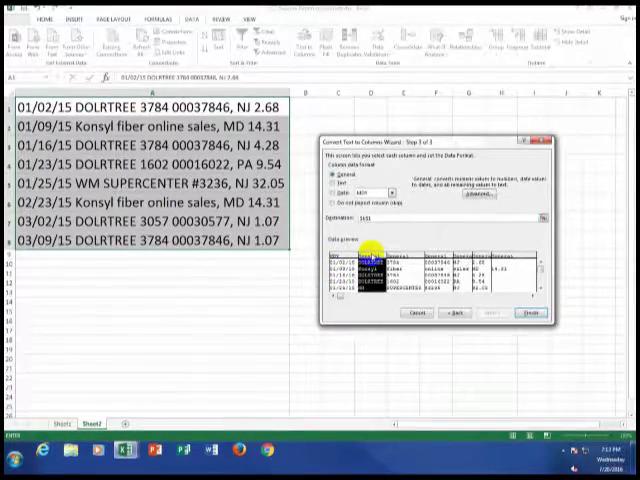
click(333, 203)
click(396, 262)
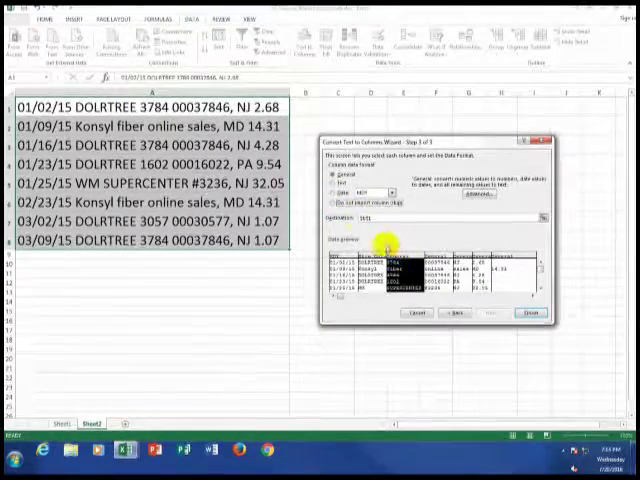
click(335, 203)
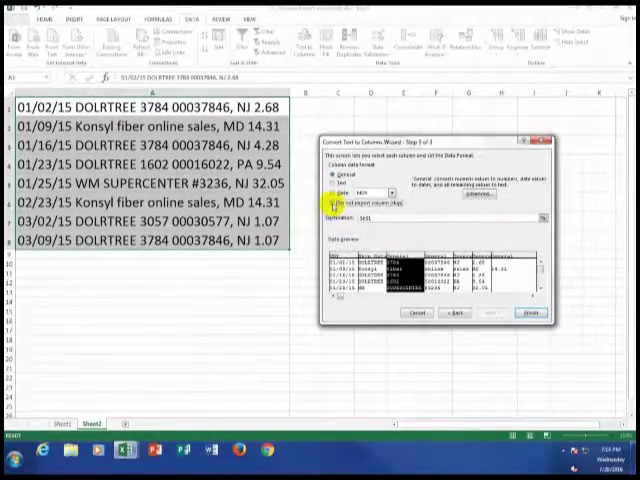
click(436, 270)
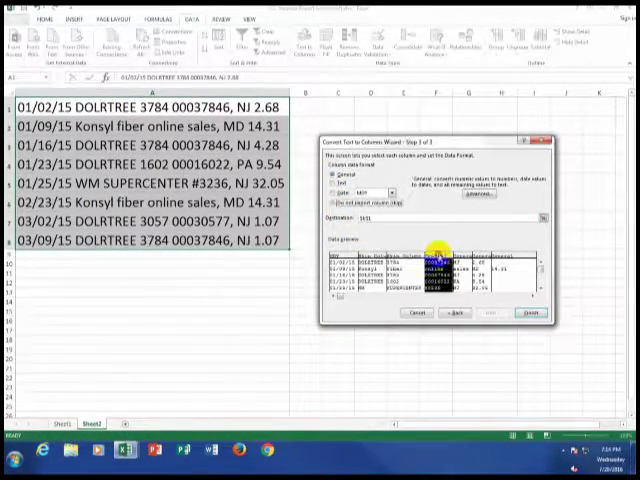
click(332, 203)
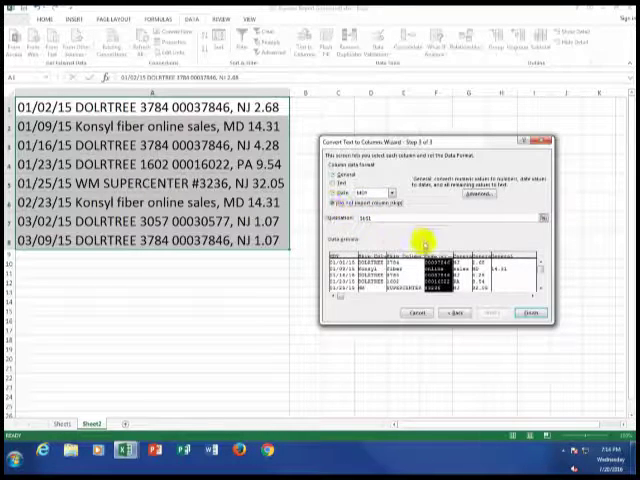
click(462, 264)
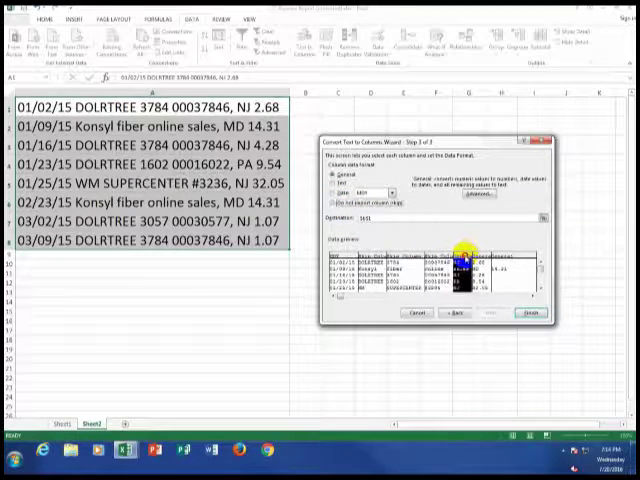
click(332, 203)
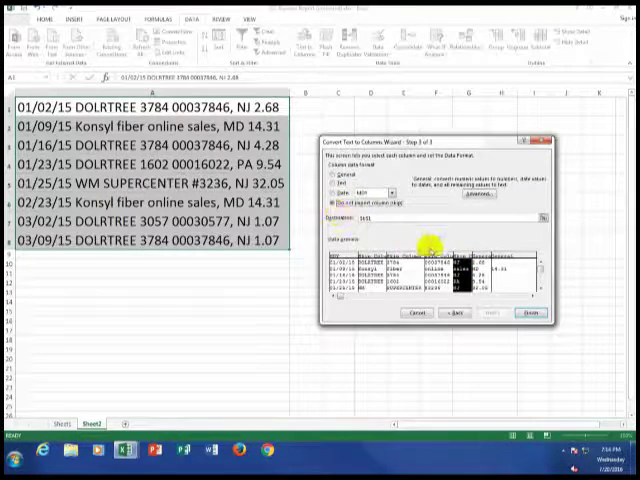
click(482, 264)
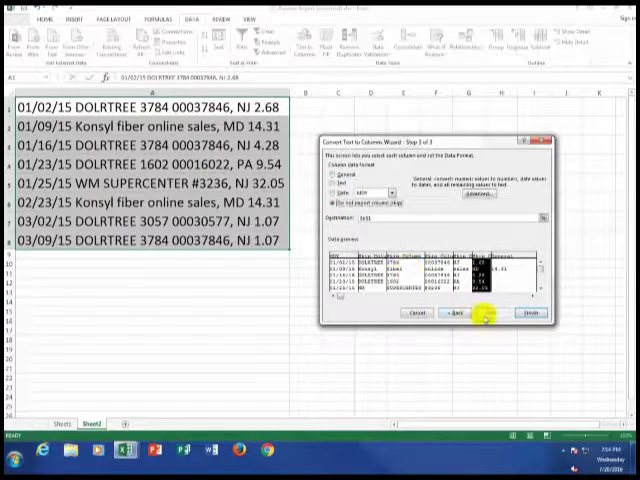
click(505, 268)
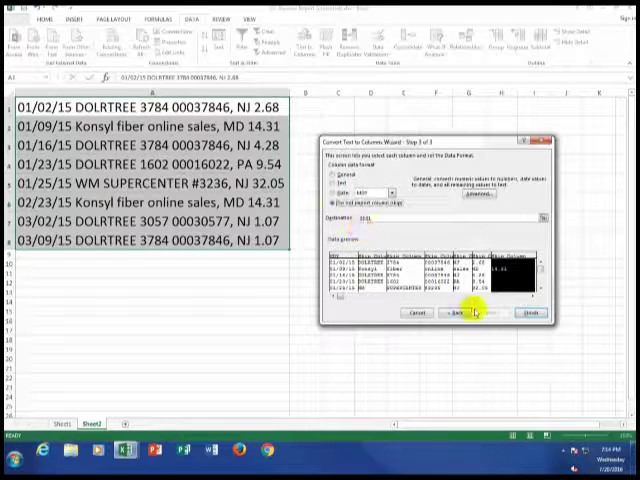
click(530, 314)
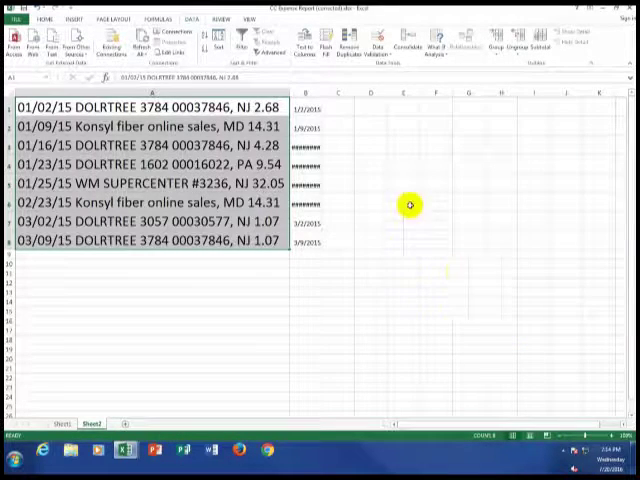
AutoFit column B so the dates show in full, then return to cell A1
double_click(323, 94)
click(340, 105)
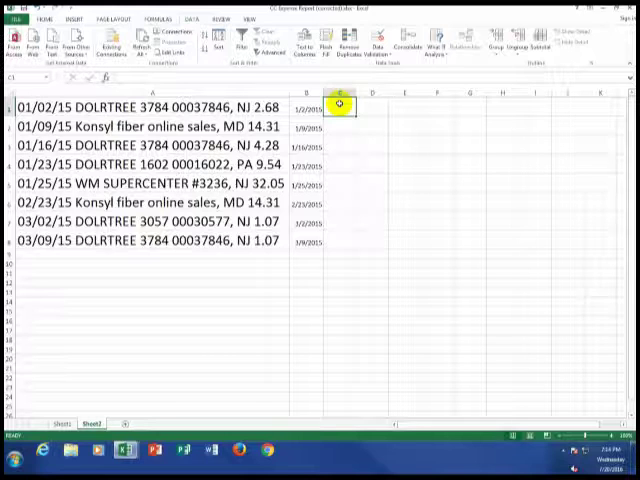
click(55, 106)
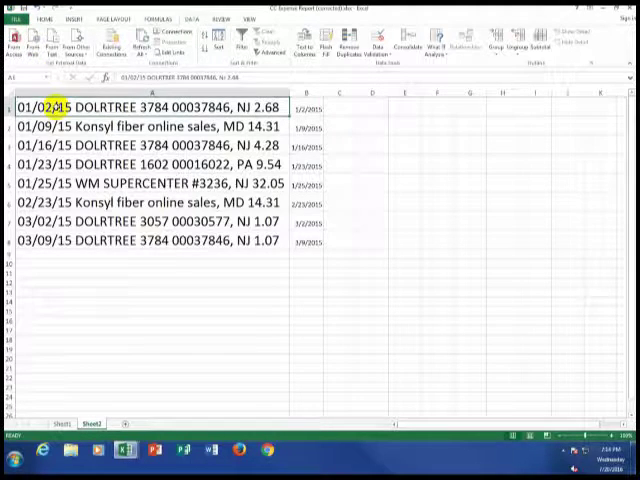